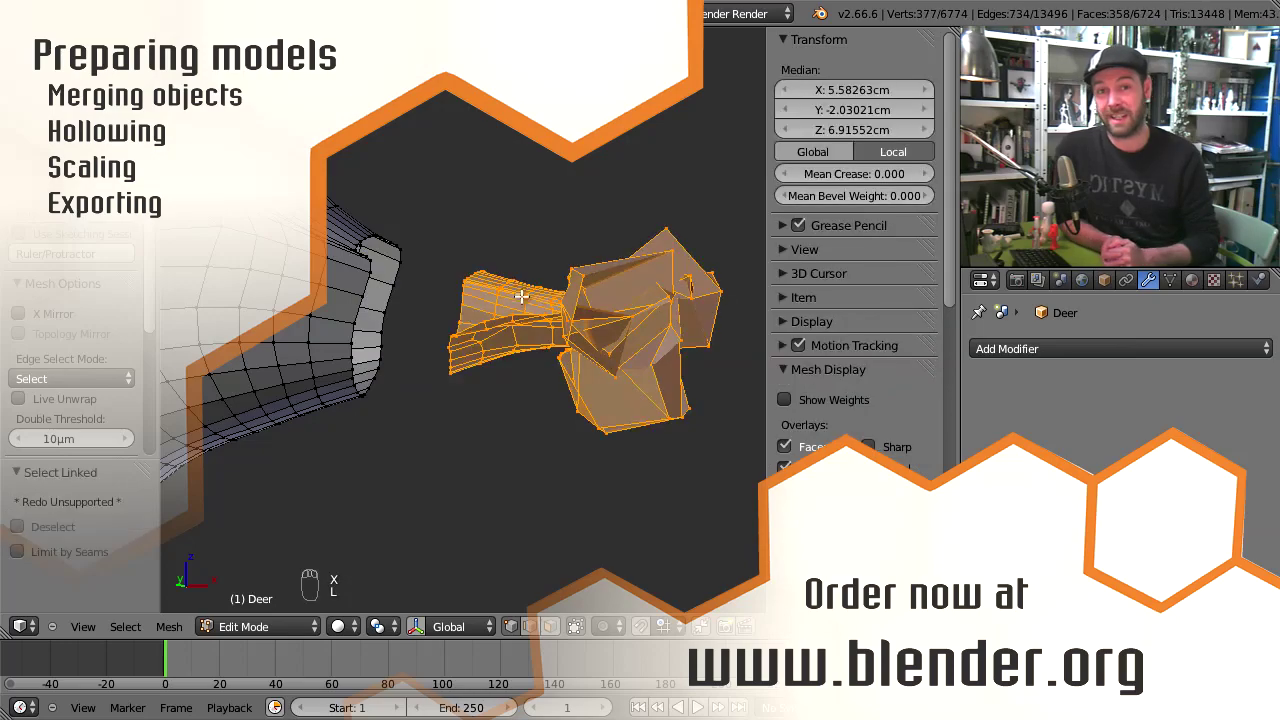
pyautogui.press('x')
pyautogui.click(524, 348)
pyautogui.moveTo(524, 348); pyautogui.dragTo(584, 327, button='middle')
pyautogui.press('Return')
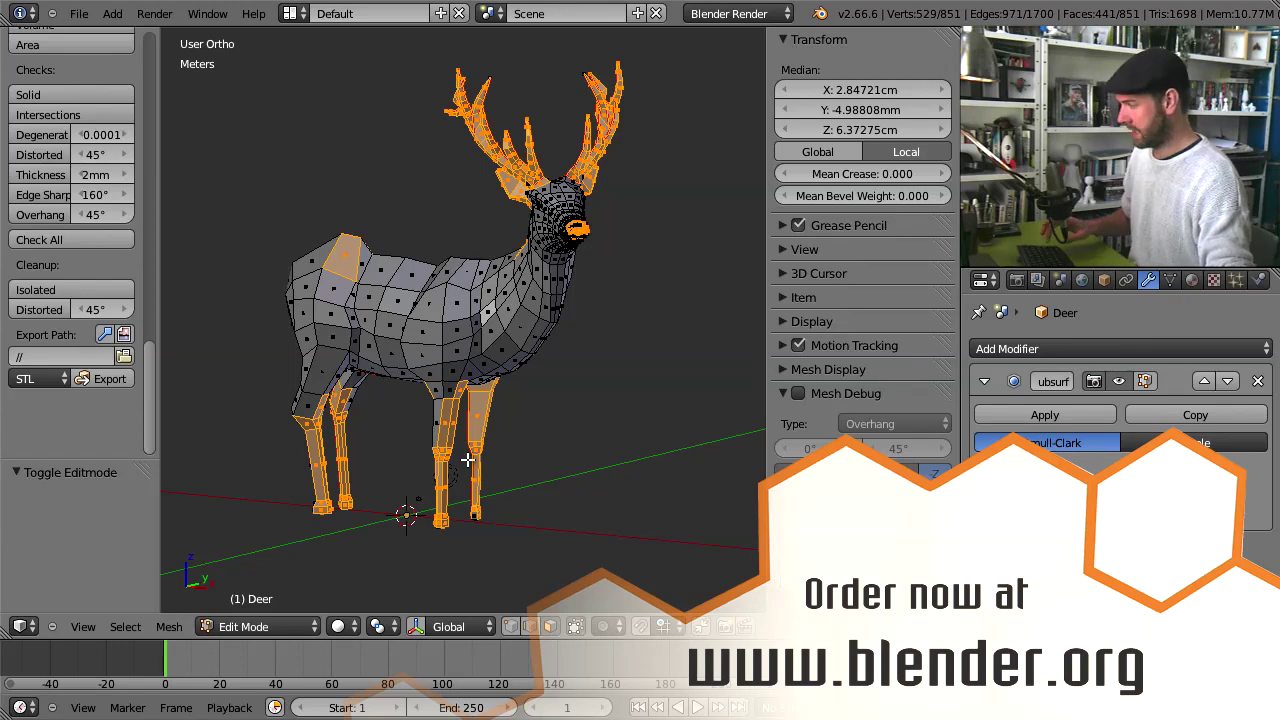
# Deselect the entire deer mesh and turn on the Mesh Debug overlay.
pyautogui.press('a')
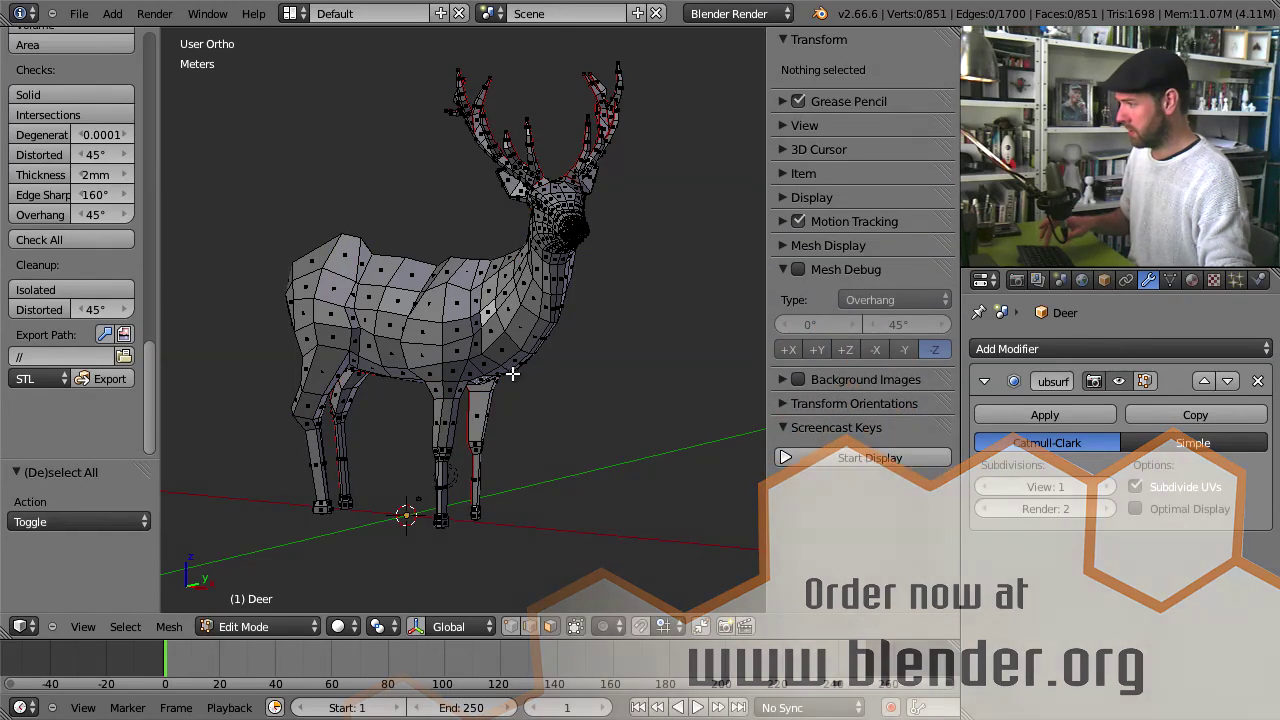
pyautogui.press('a')
pyautogui.press('a')
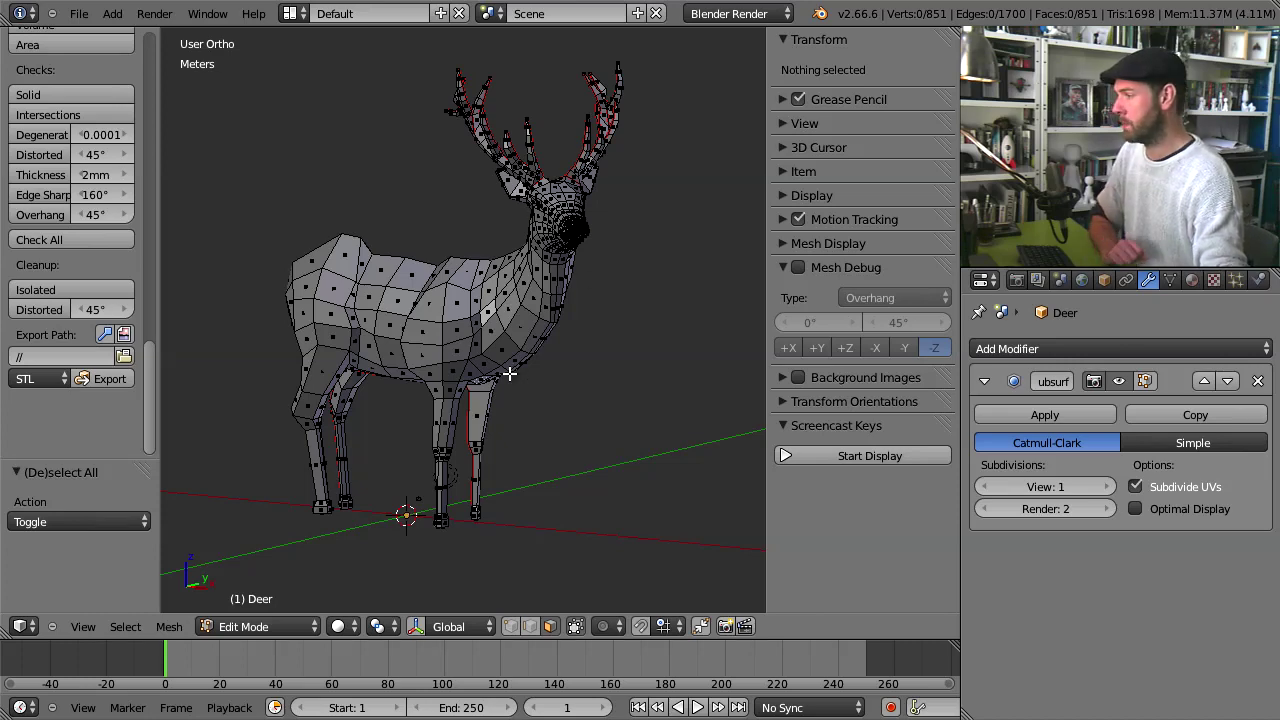
pyautogui.moveTo(157, 248); pyautogui.dragTo(146, 250)
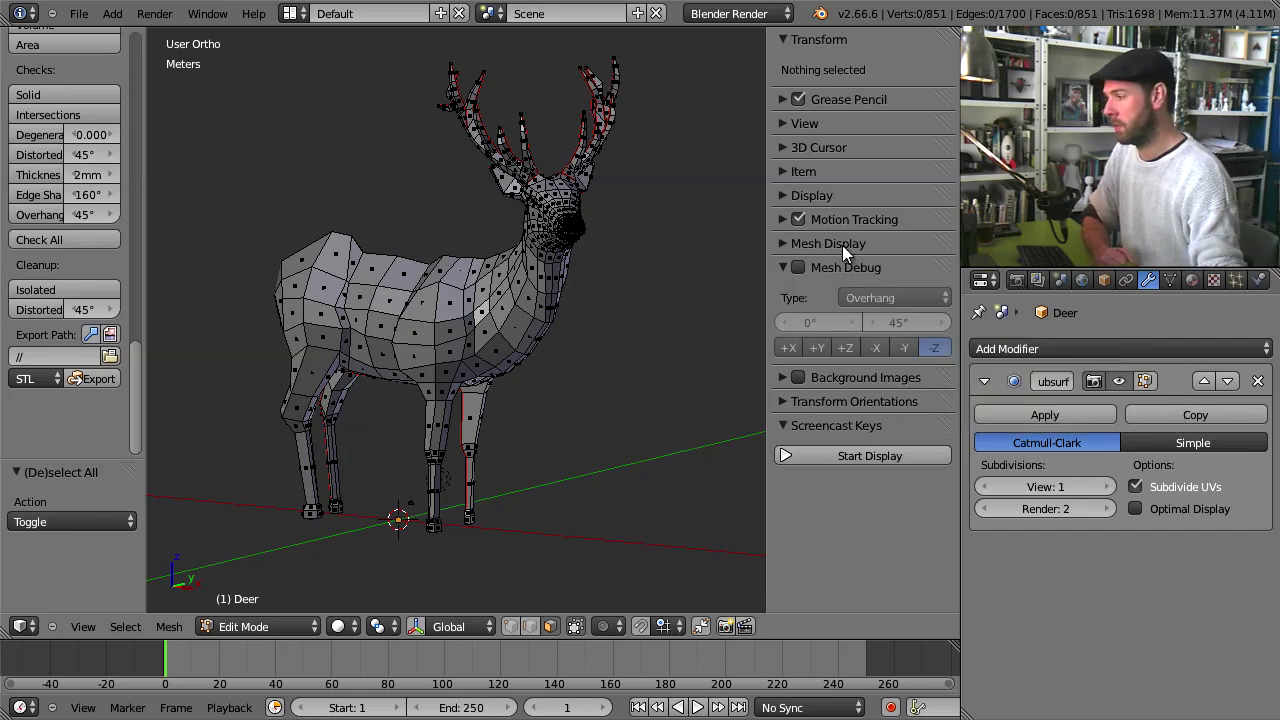
pyautogui.click(799, 268)
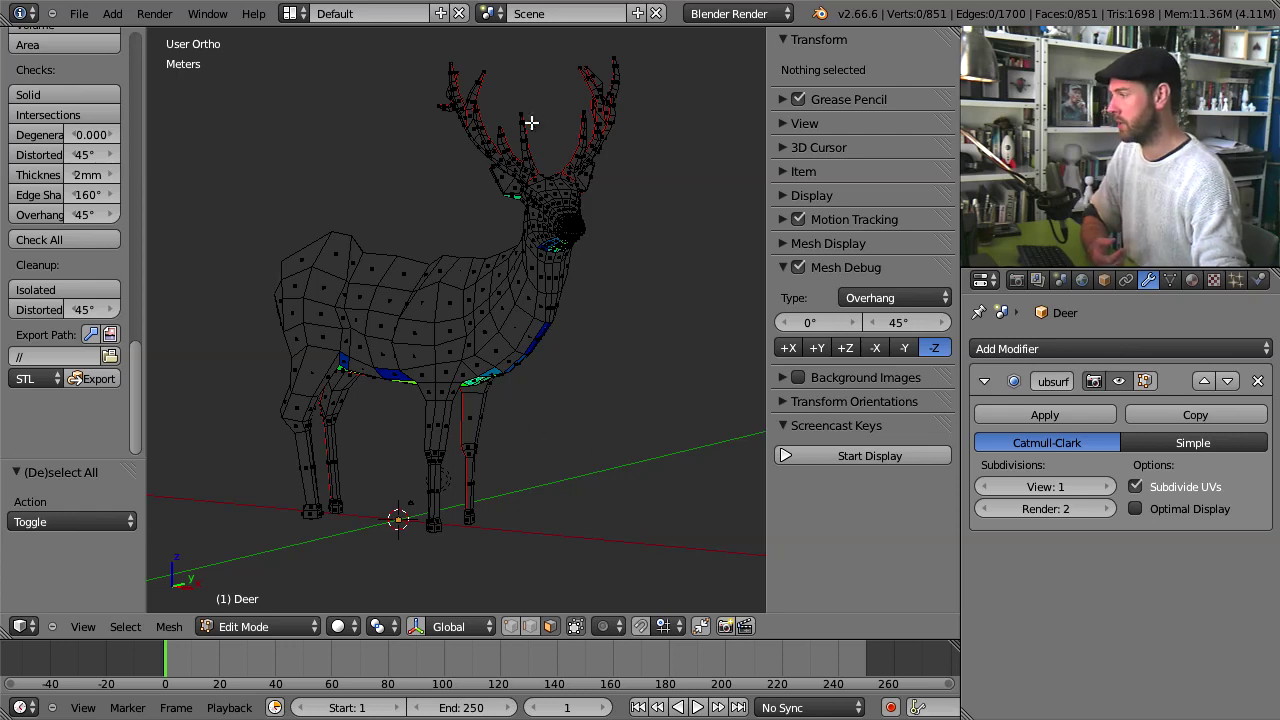
# Preview the subdivision modifier's smoothing on the deer in Edit Mode and turn that preview off again.
pyautogui.moveTo(415, 345); pyautogui.dragTo(560, 317, button='middle')
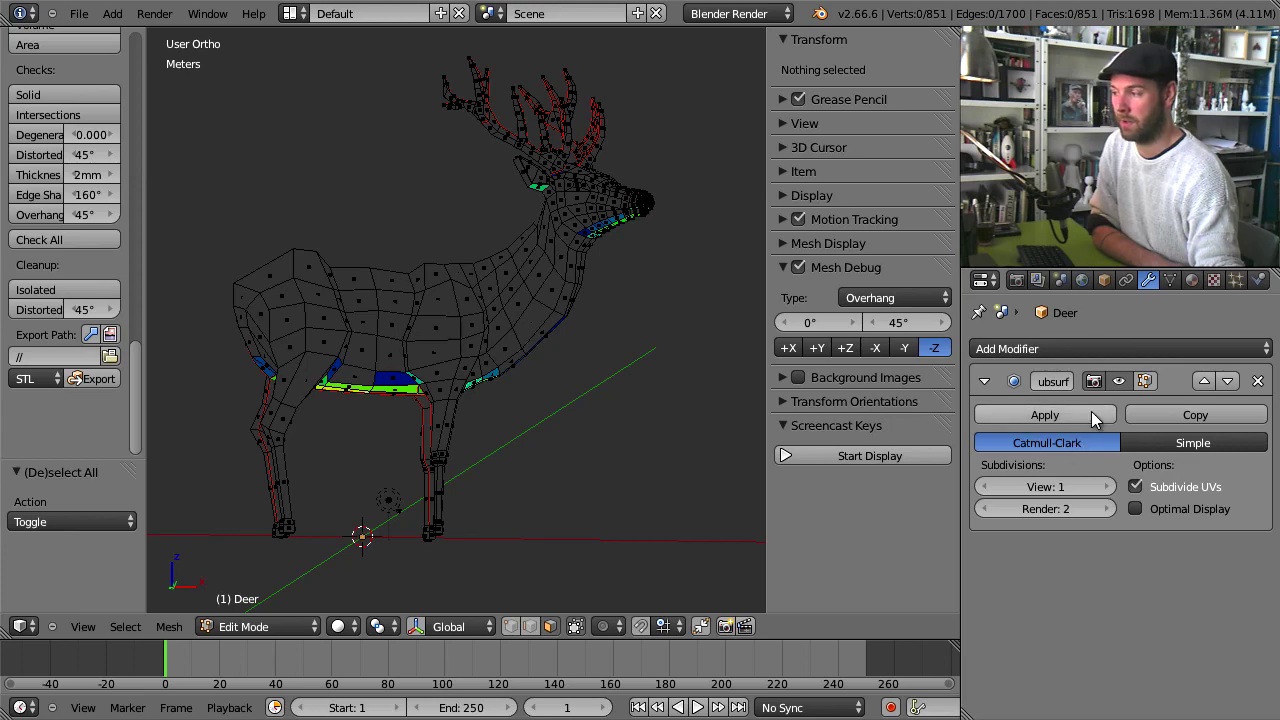
pyautogui.click(1145, 381)
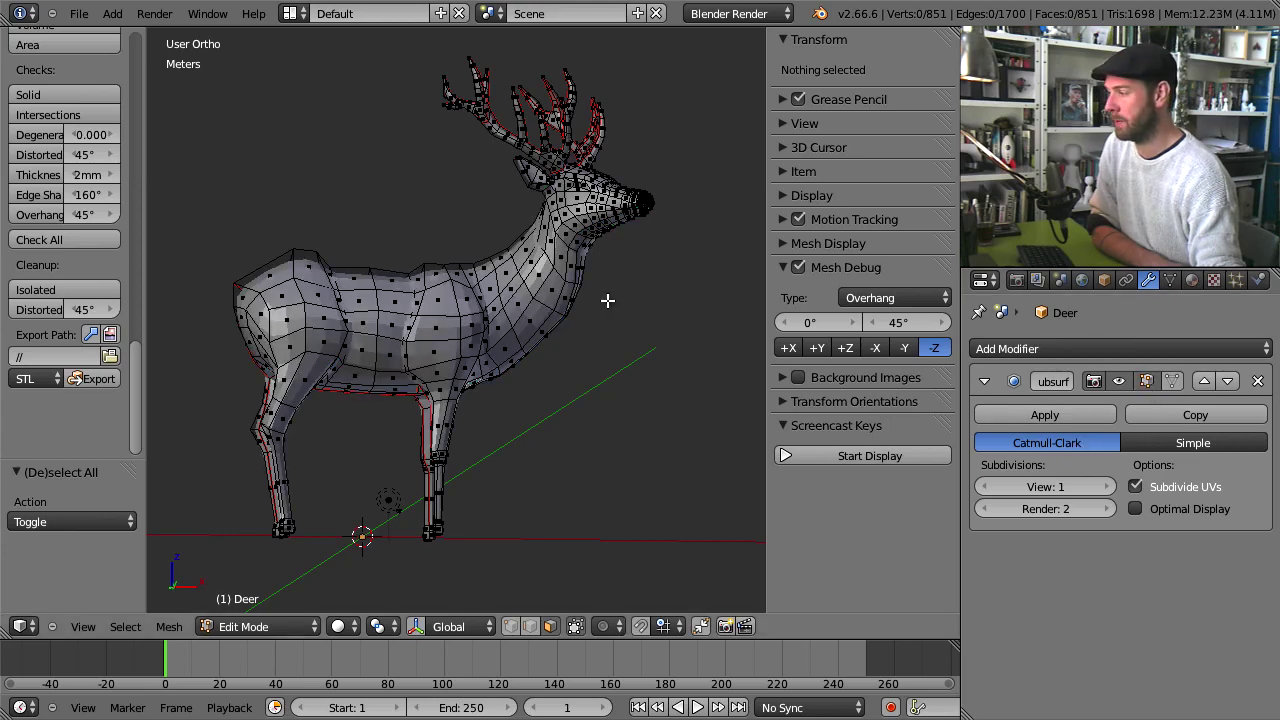
pyautogui.moveTo(606, 297); pyautogui.dragTo(520, 300, button='middle')
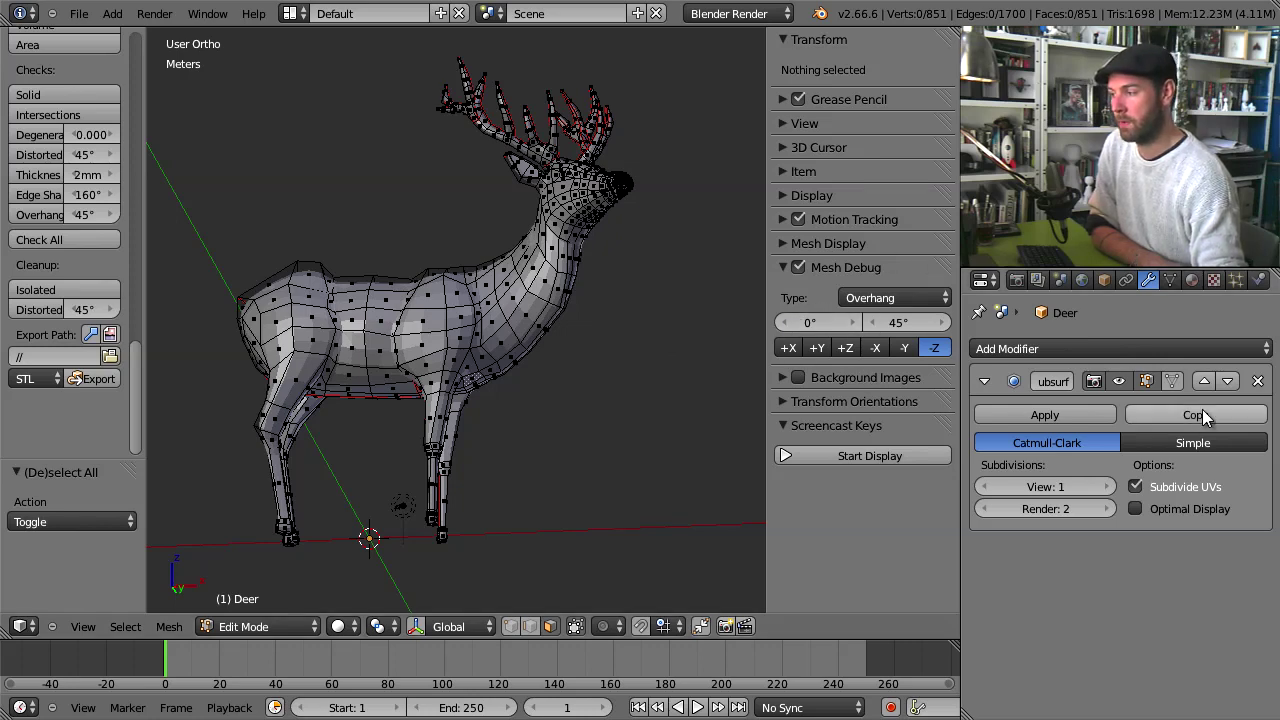
pyautogui.click(1145, 381)
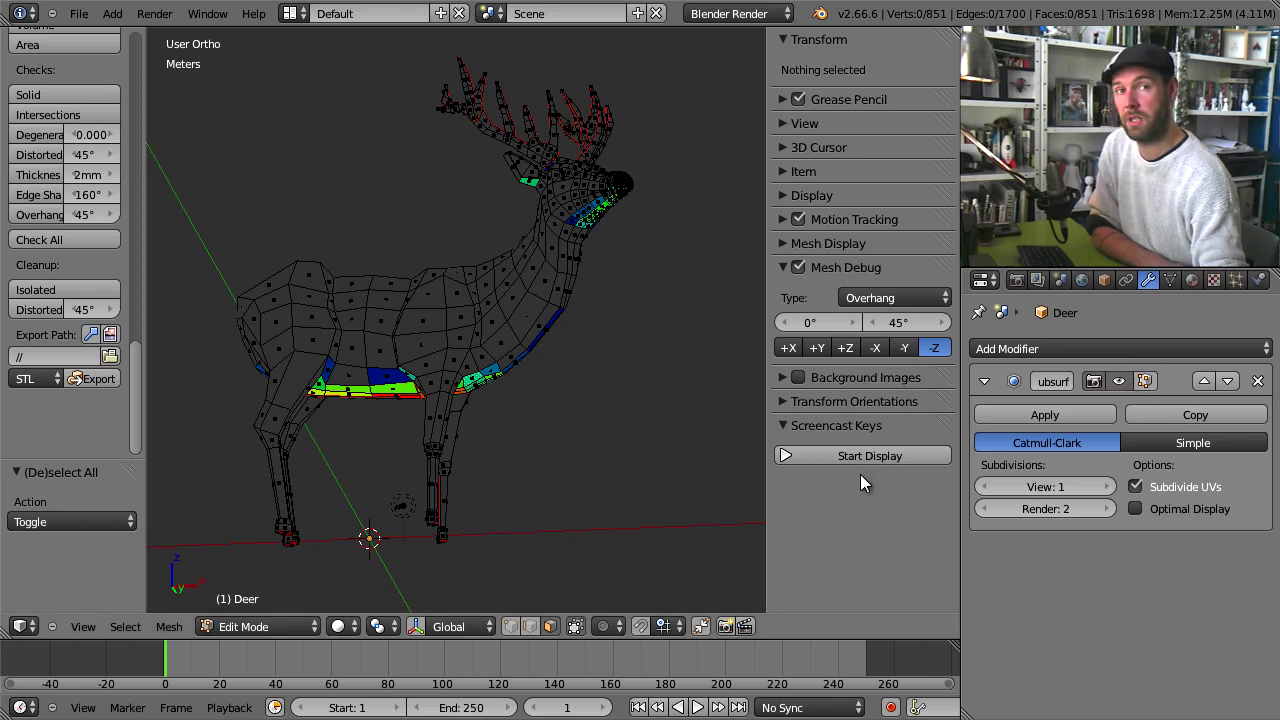
# Switch the deer to Object Mode and return it to Edit Mode.
pyautogui.click(289, 619)
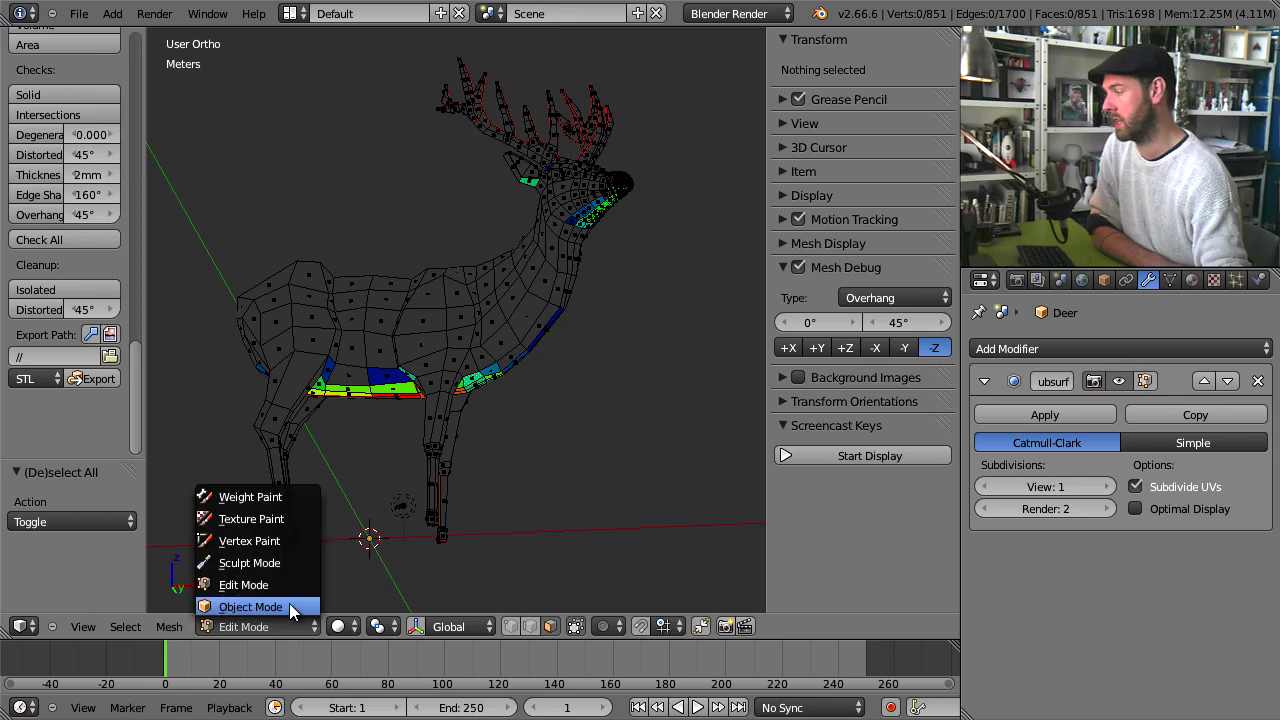
pyautogui.click(289, 603)
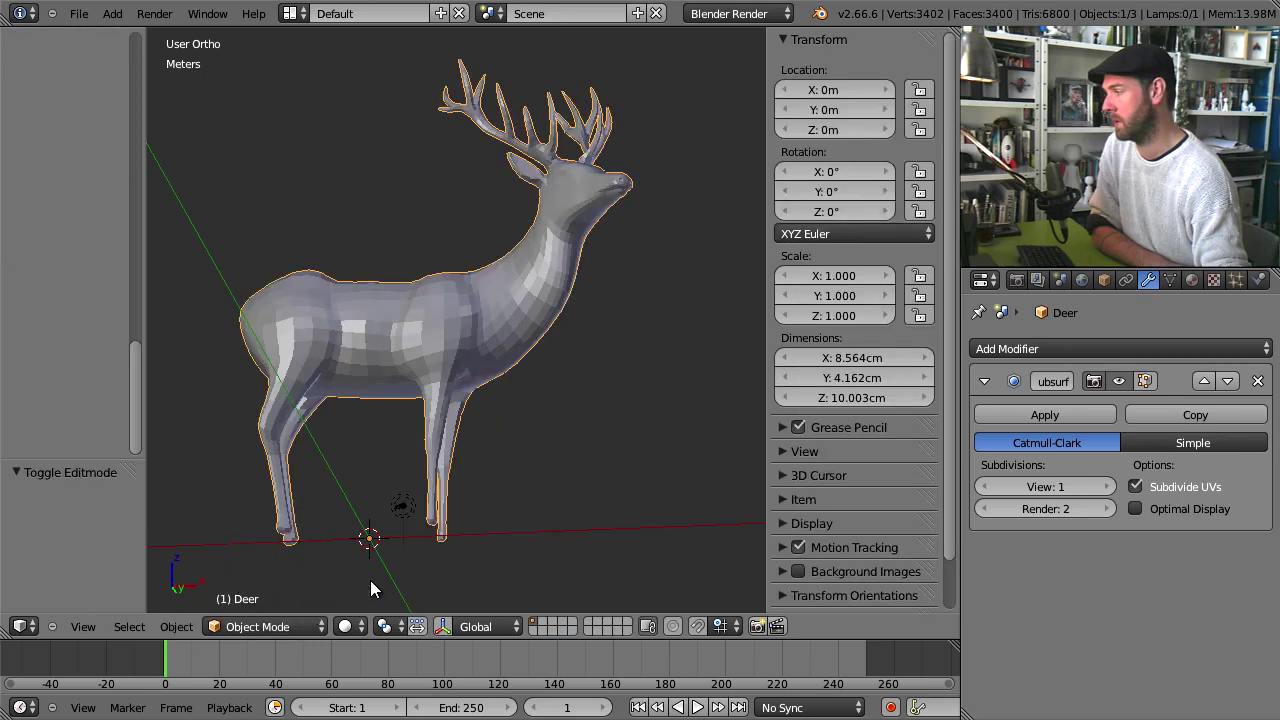
pyautogui.click(297, 627)
pyautogui.click(298, 582)
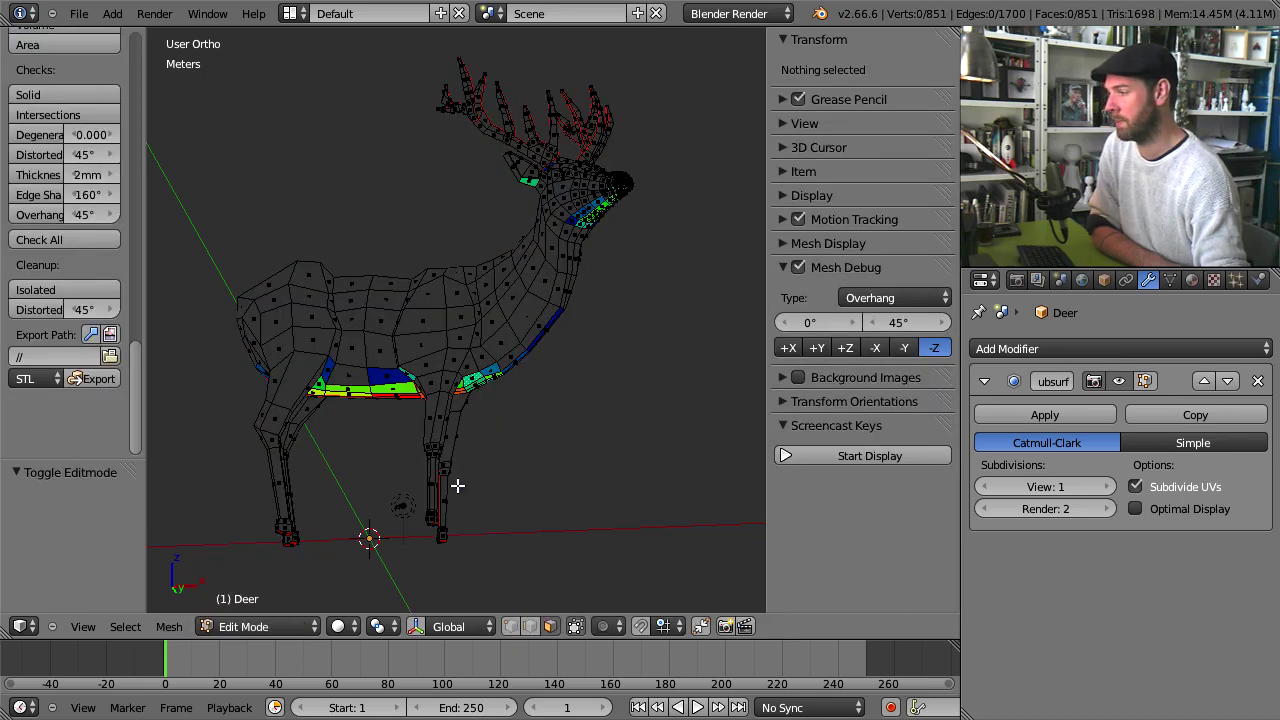
# Change the Mesh Debug type to Thickness and inspect the deer's head and antlers.
pyautogui.click(929, 298)
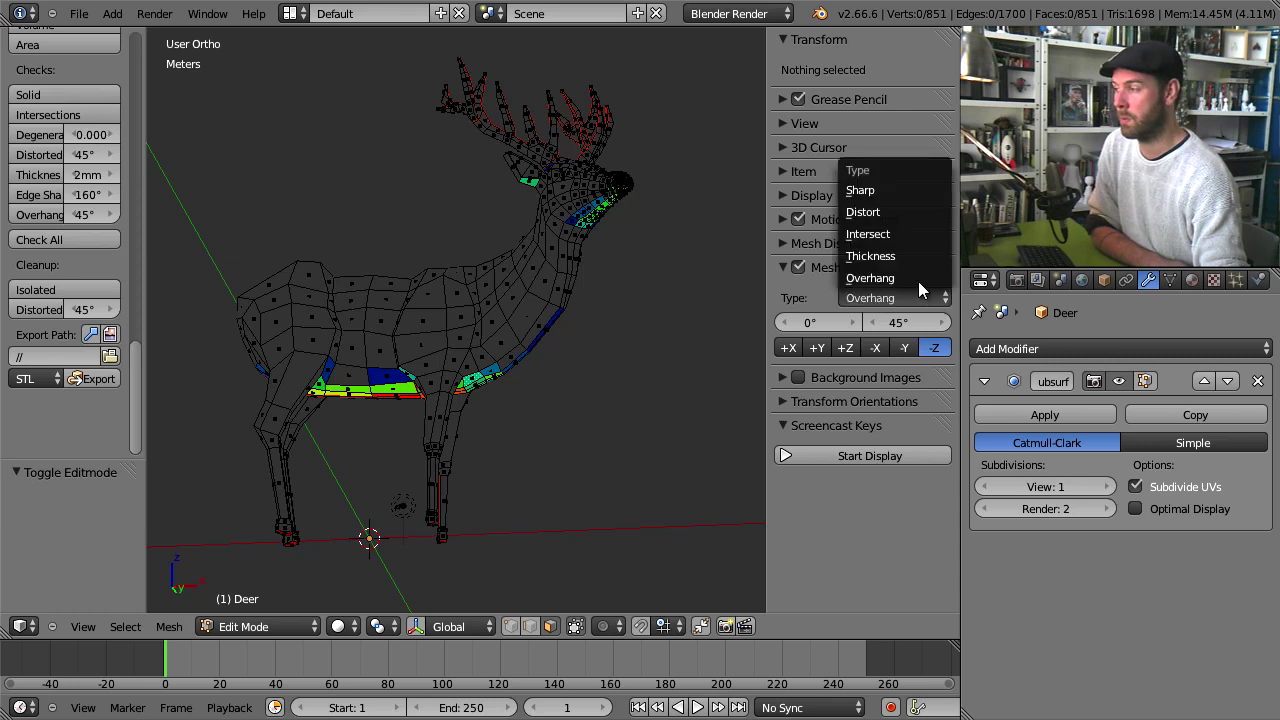
pyautogui.click(905, 258)
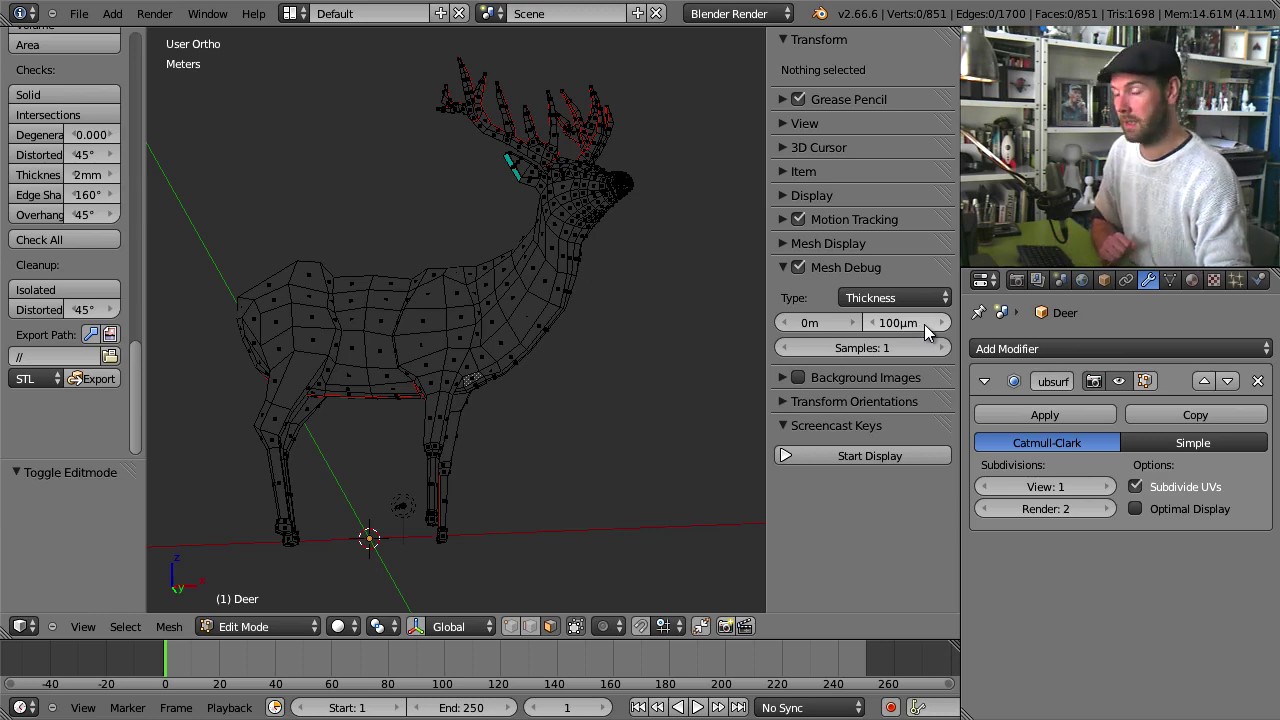
pyautogui.moveTo(540, 215); pyautogui.dragTo(617, 197, button='middle')
pyautogui.moveTo(532, 195); pyautogui.dragTo(385, 204, button='middle')
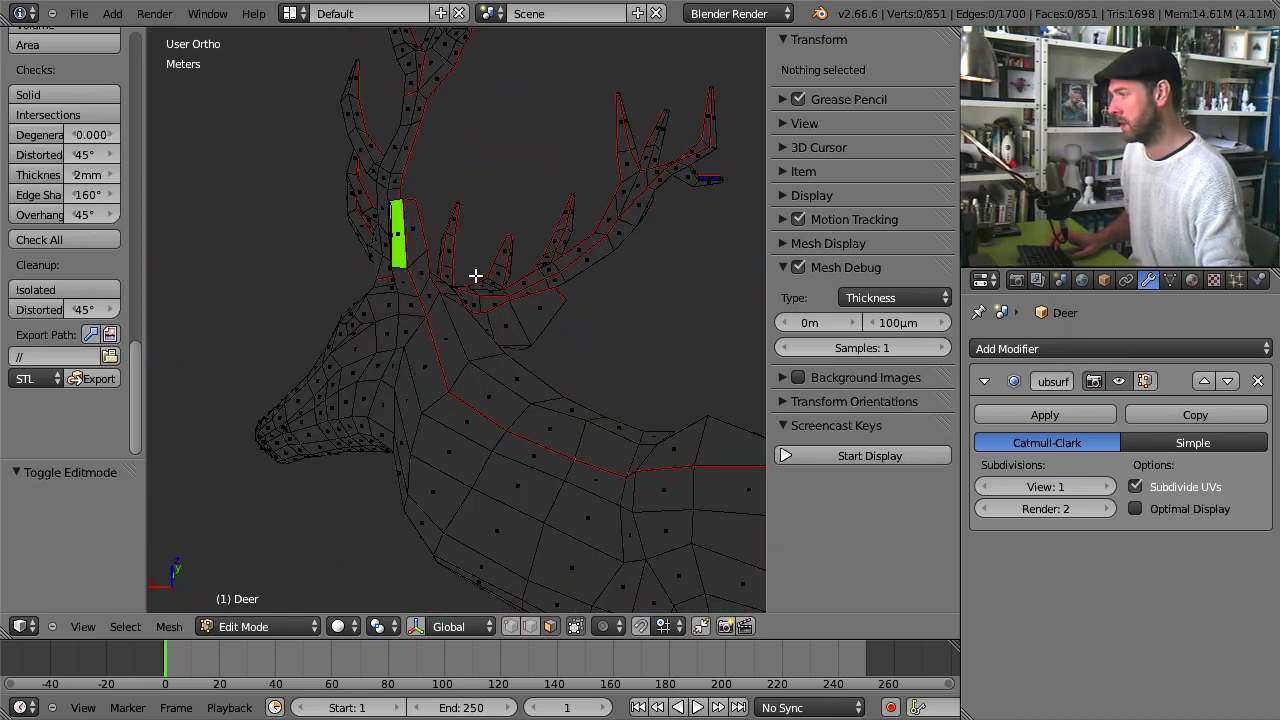
# Set the maximum thickness of the debug overlay to 2 mm.
pyautogui.moveTo(474, 277); pyautogui.dragTo(440, 382, button='middle')
pyautogui.click(920, 322)
pyautogui.write('2')
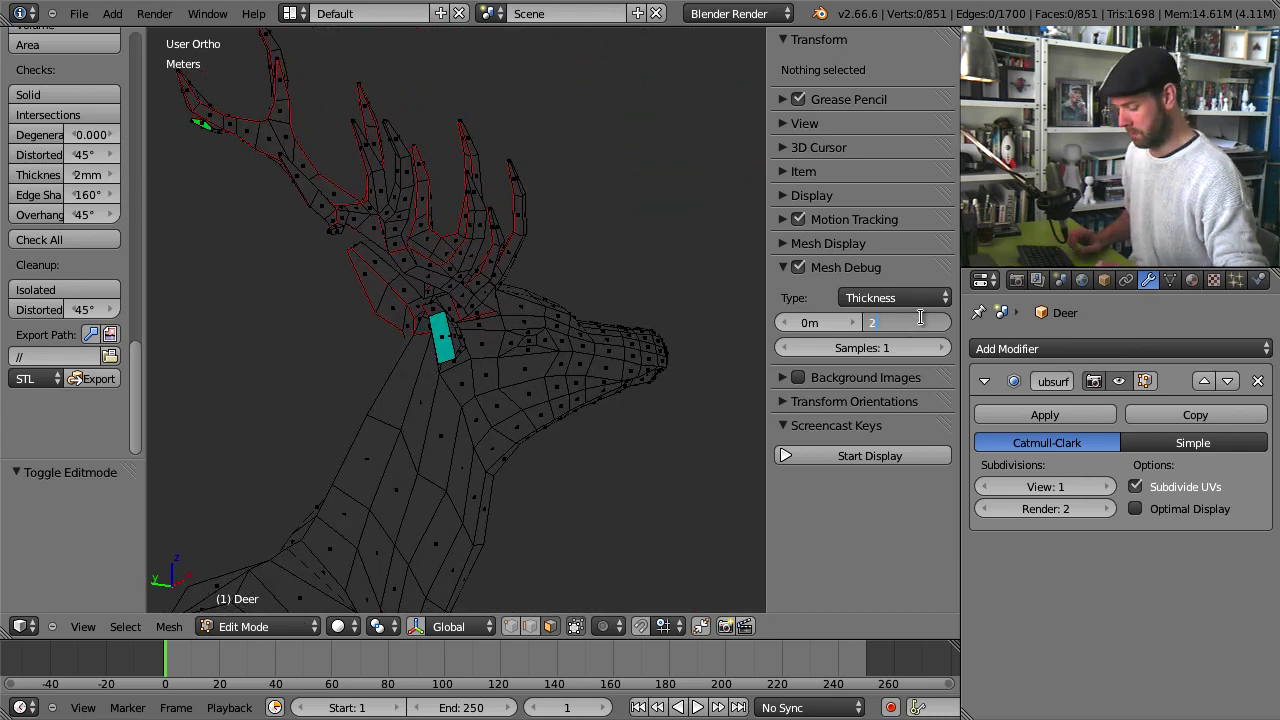
pyautogui.write('mm')
pyautogui.press('Return')
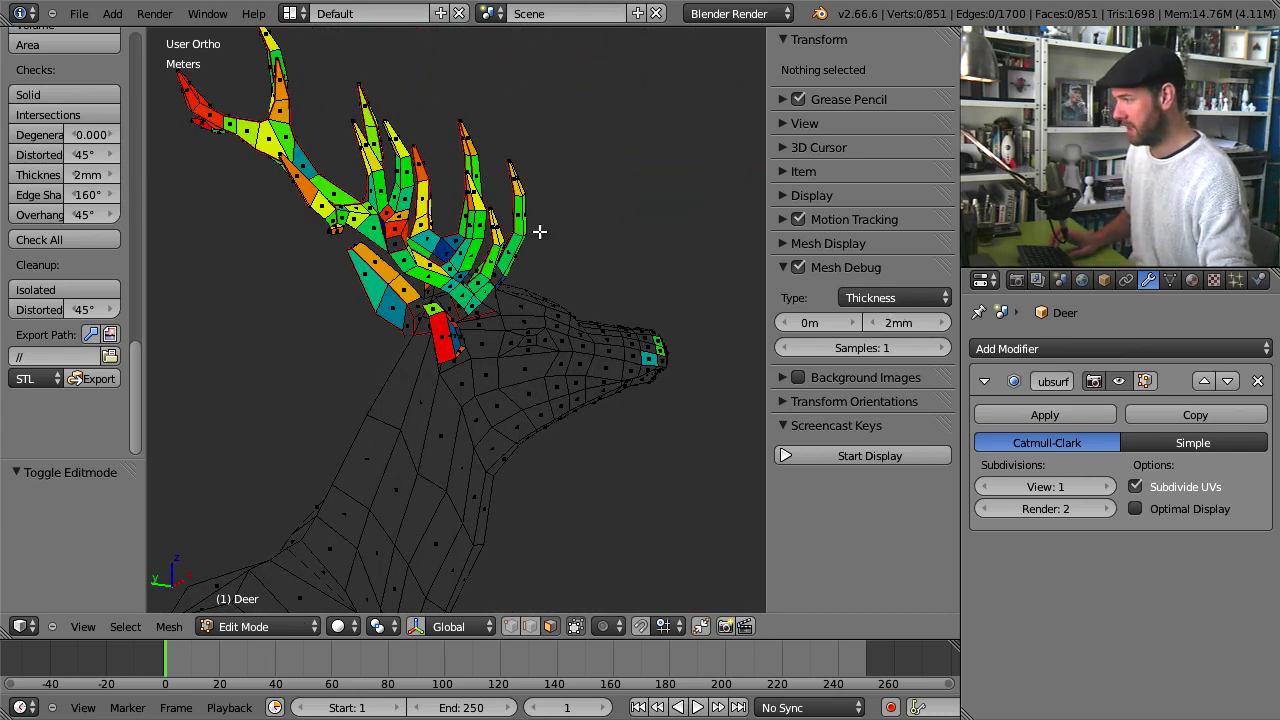
# With the whole deer in view, set the minimum thickness of the debug overlay to 1 mm.
pyautogui.scroll(-5, 539, 310)
pyautogui.moveTo(586, 377); pyautogui.dragTo(495, 262, button='middle')
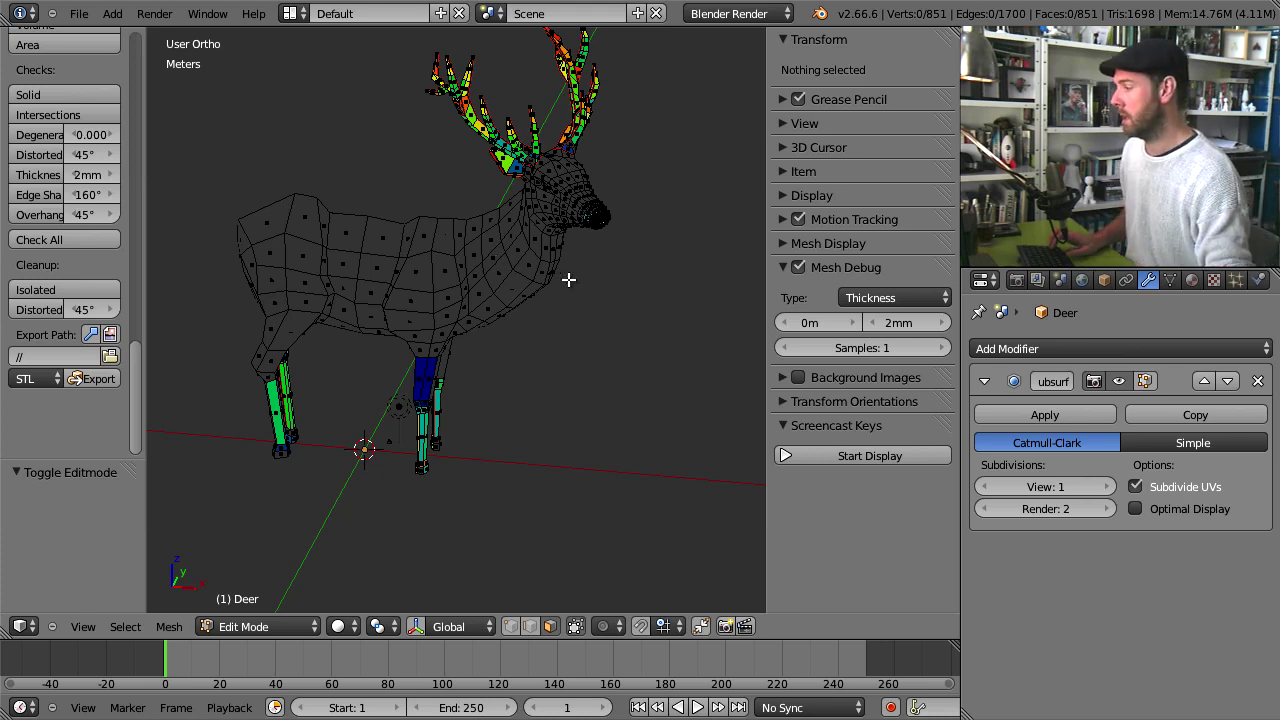
pyautogui.moveTo(629, 263); pyautogui.dragTo(760, 330, button='middle')
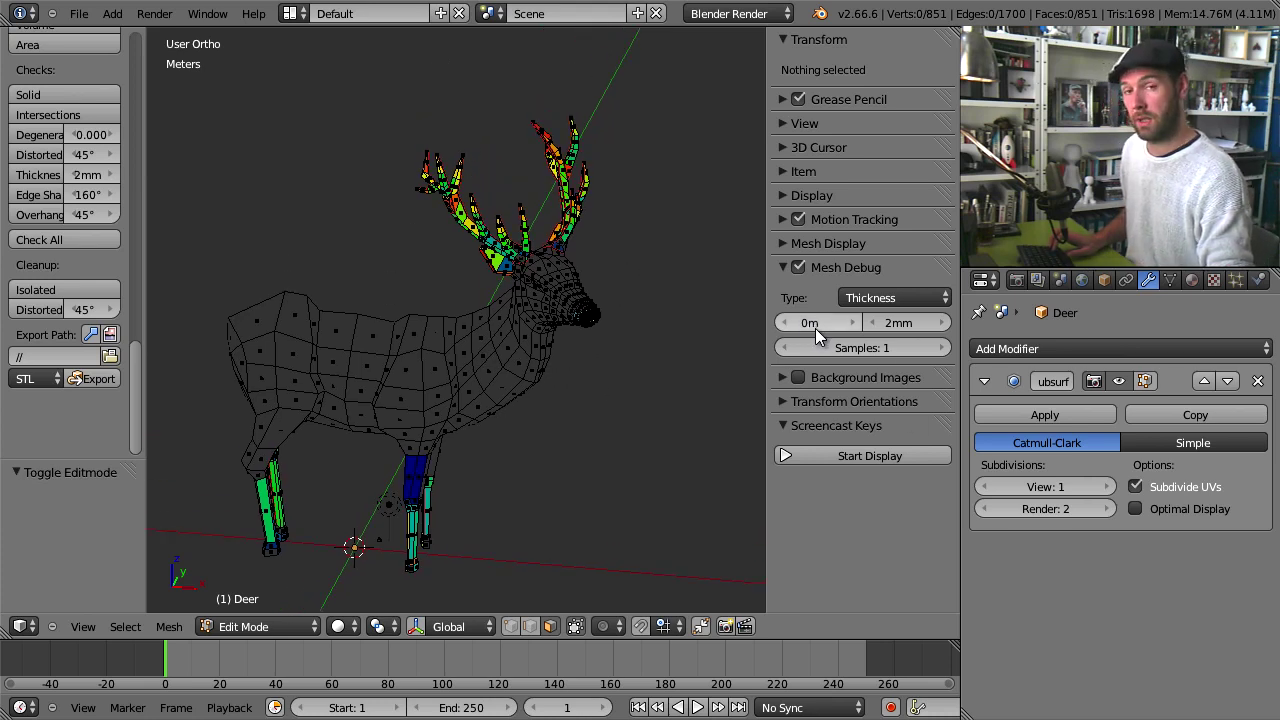
pyautogui.click(830, 323)
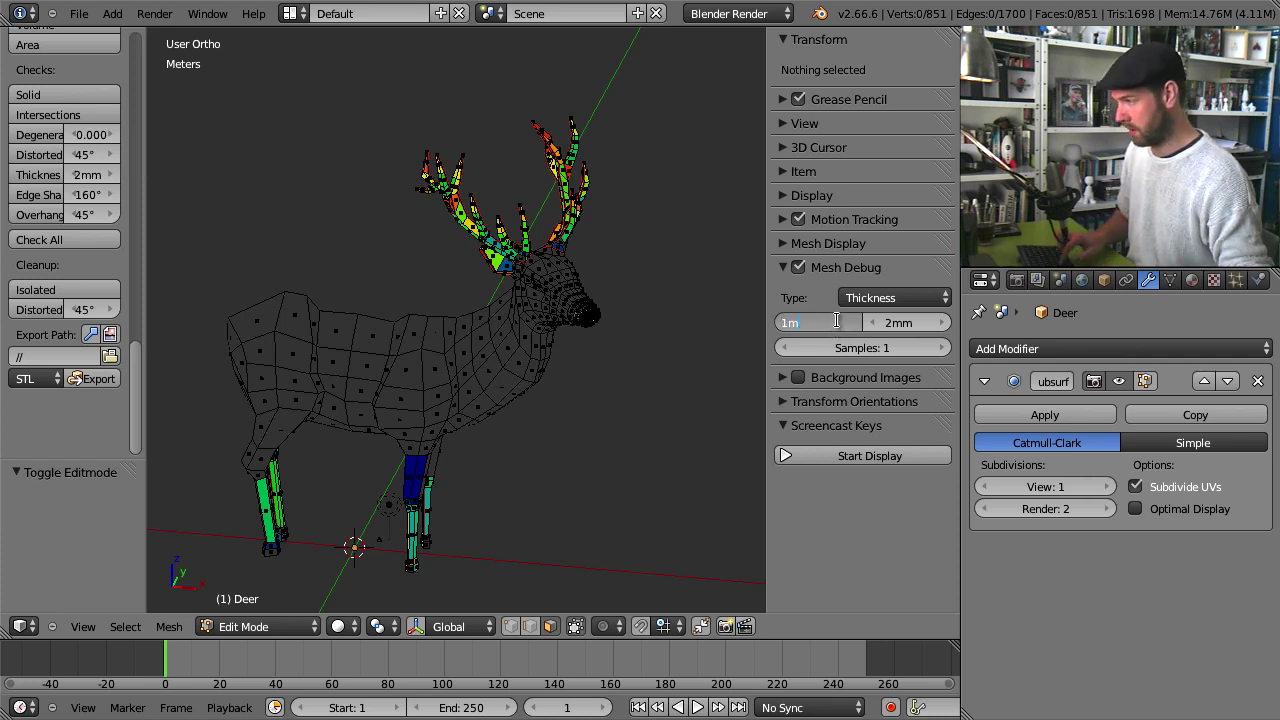
pyautogui.press('Return')
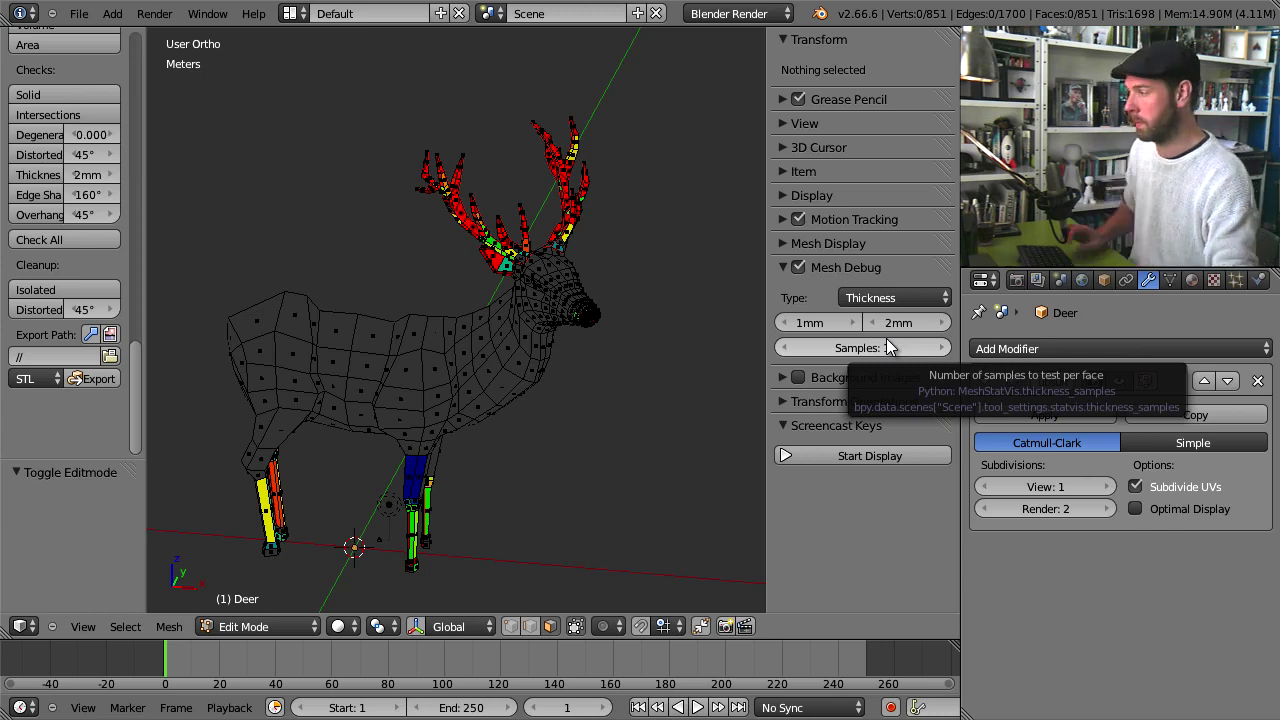
# Examine the thickness colours on the antlers and ear, selecting a face at the antler base and one on the ear.
pyautogui.moveTo(499, 251); pyautogui.dragTo(669, 290, button='middle')
pyautogui.scroll(8, 609, 374)
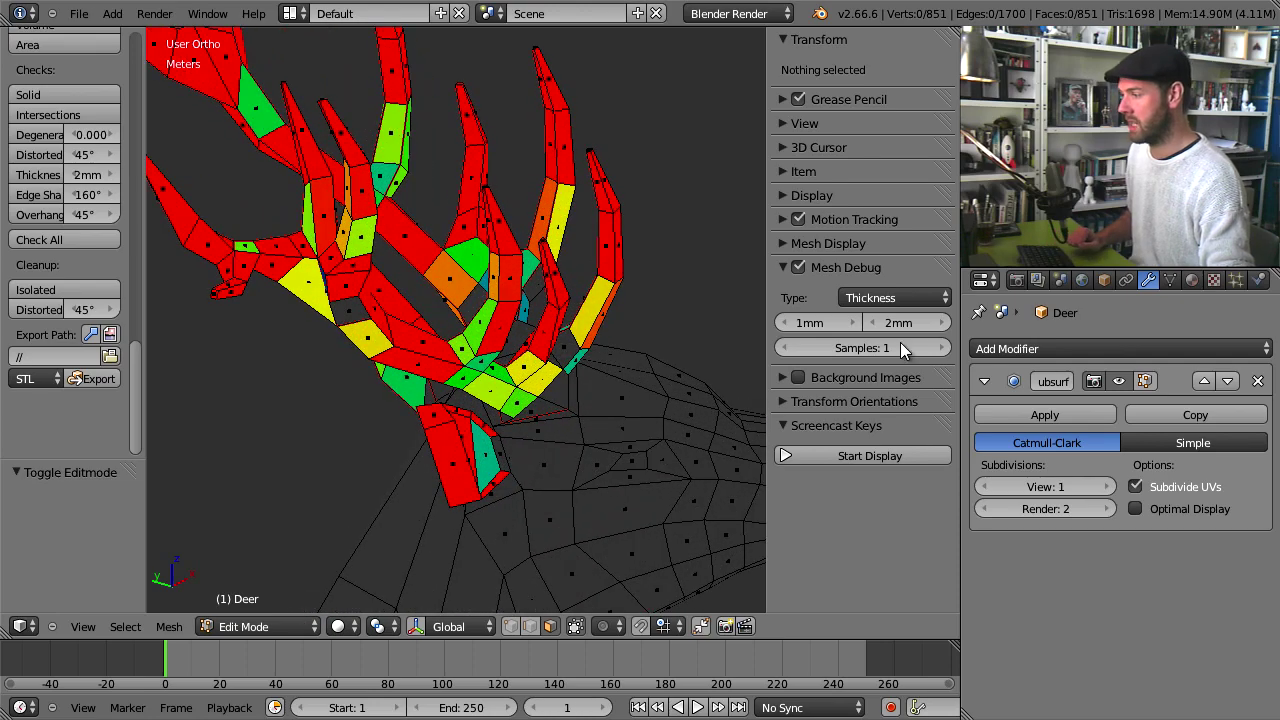
pyautogui.moveTo(546, 370); pyautogui.dragTo(546, 394, button='middle')
pyautogui.rightClick(546, 394)
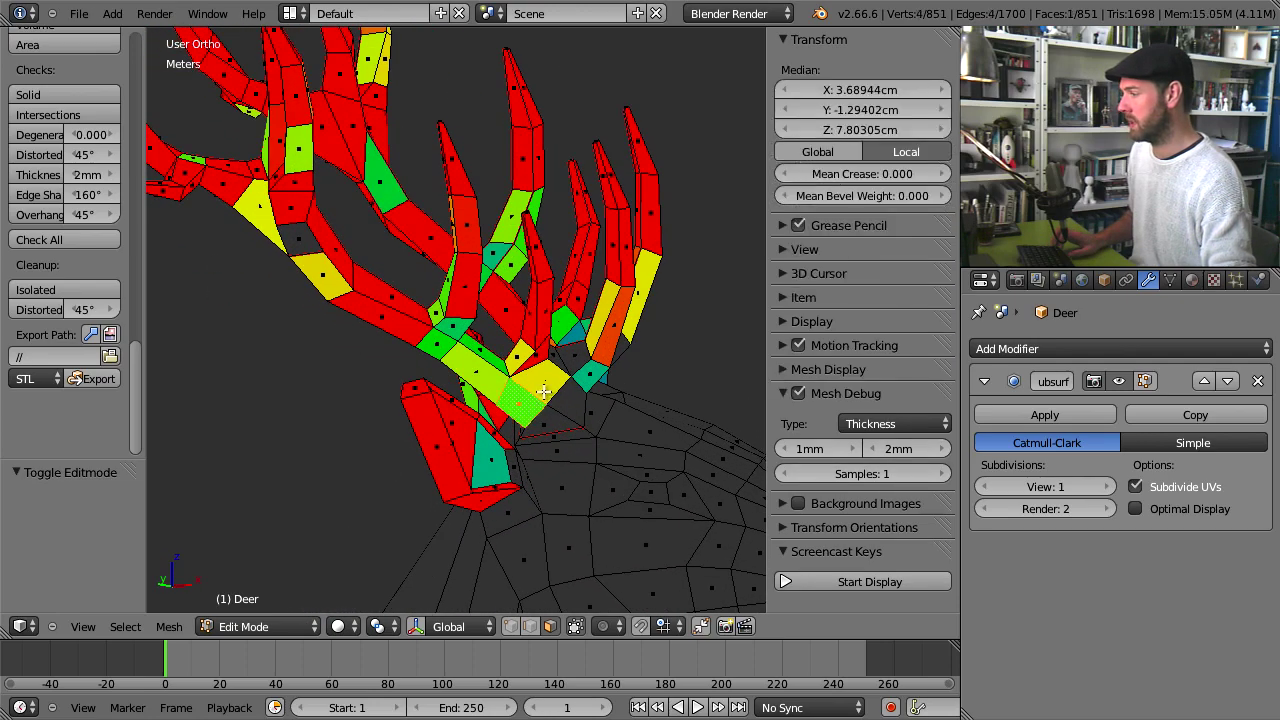
pyautogui.rightClick(496, 460)
pyautogui.scroll(-4, 555, 450)
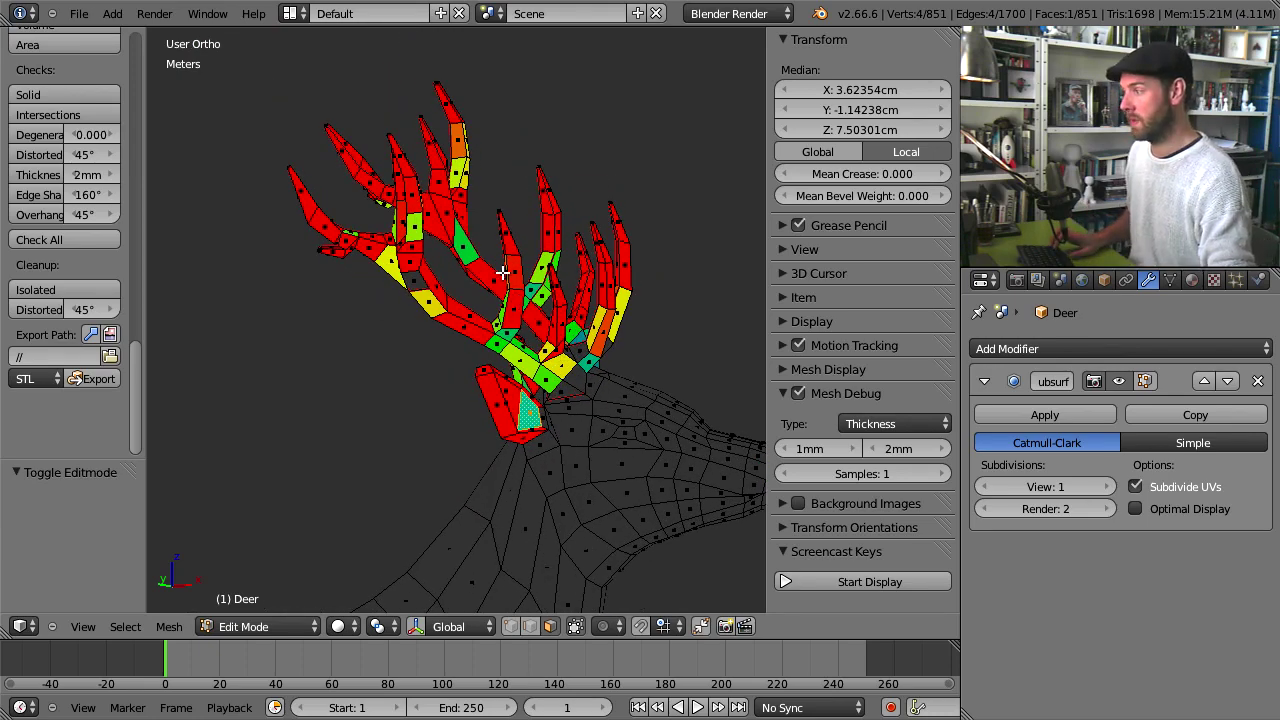
# Try to thicken the selected face loop on a lower front leg with Shrink/Fatten by about 0.69.
pyautogui.press('Home')
pyautogui.scroll(8, 520, 298)
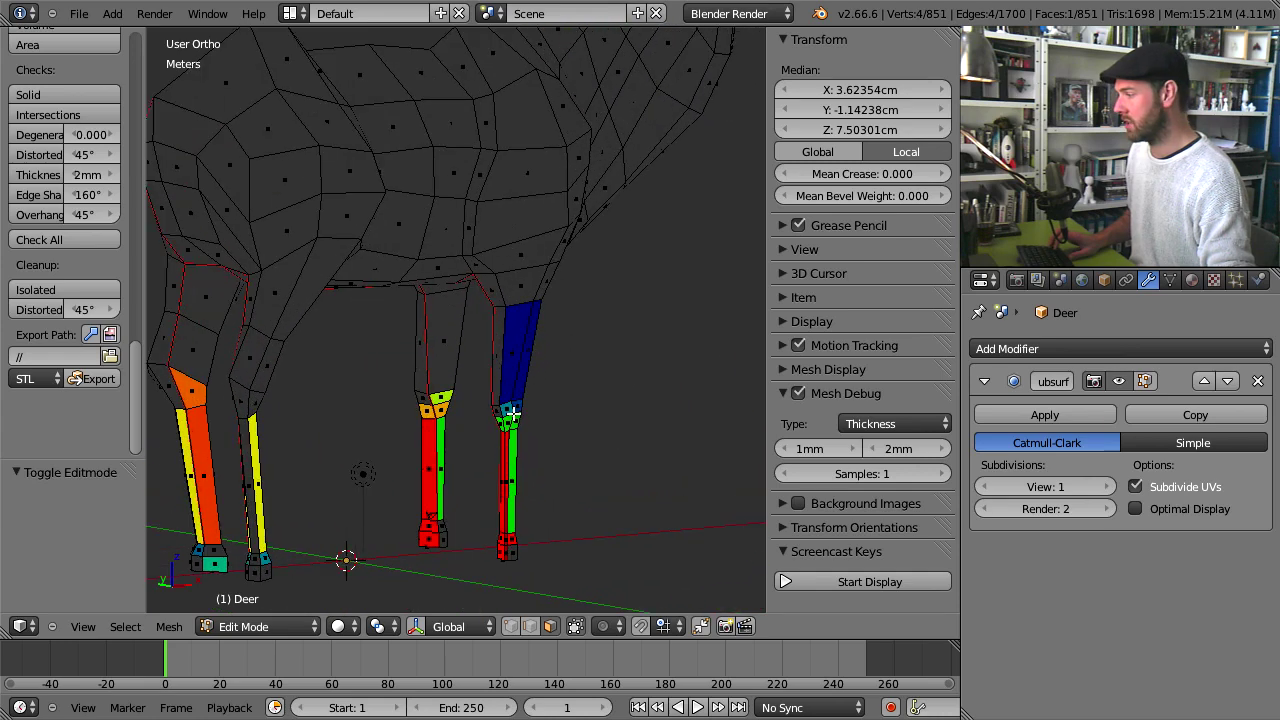
pyautogui.keyDown('alt'); pyautogui.rightClick(506, 311); pyautogui.keyUp('alt')
pyautogui.scroll(2, 557, 337)
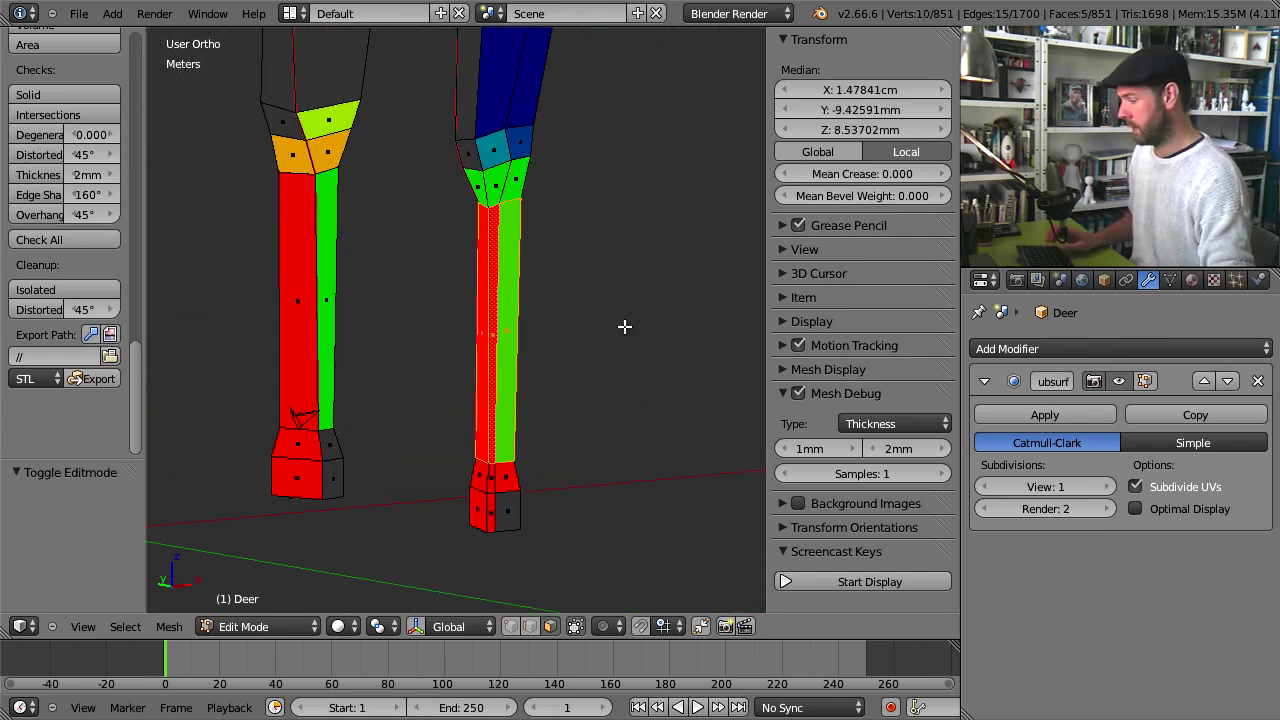
pyautogui.hotkey('alt', 's')
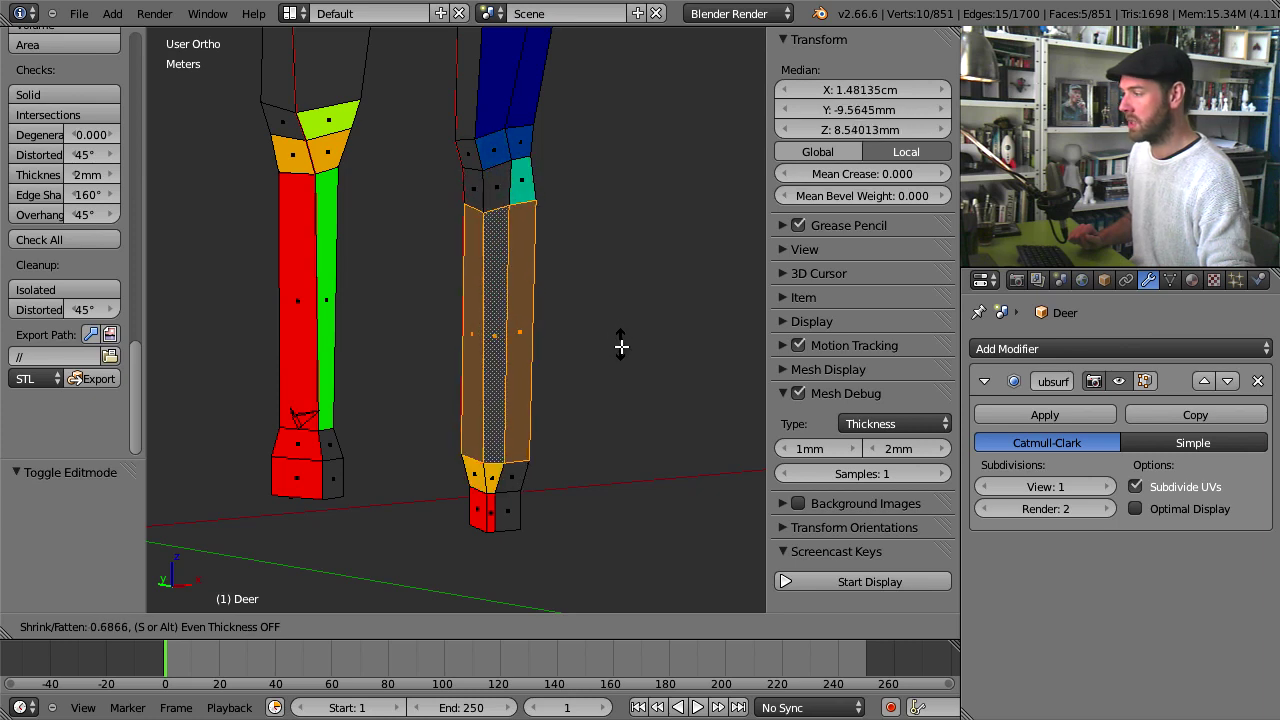
pyautogui.press('Escape')
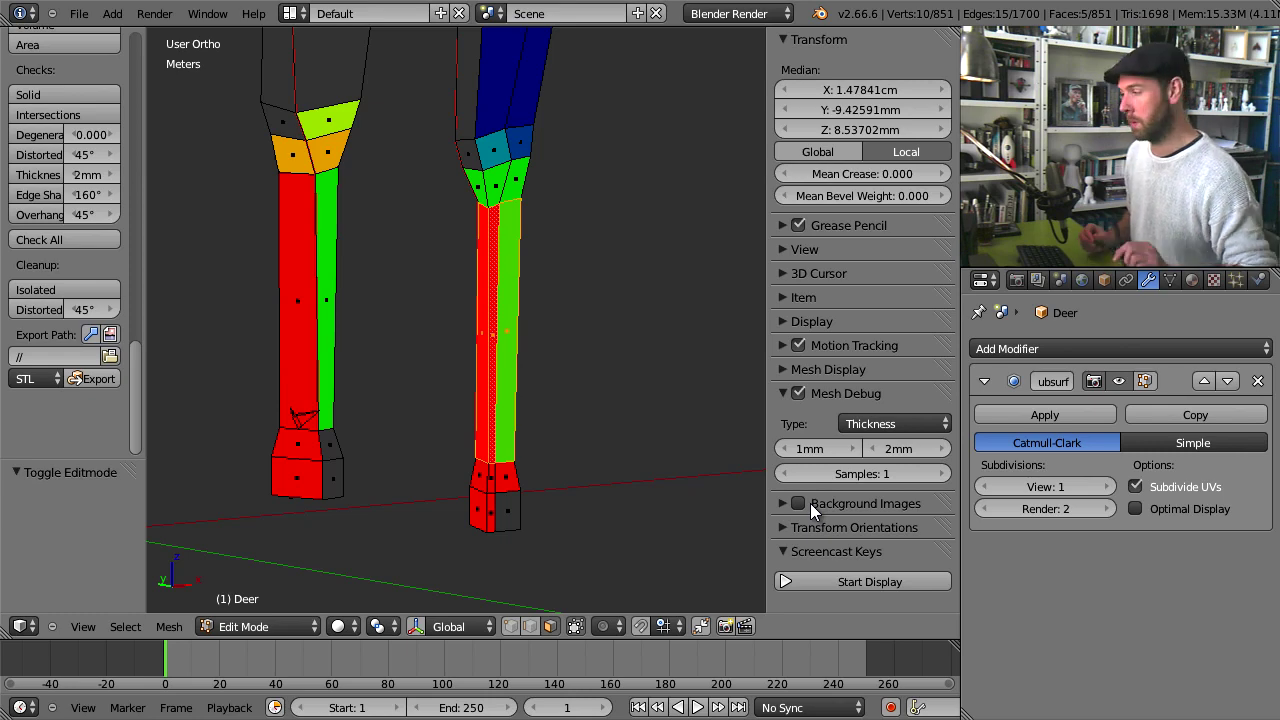
# Deselect everything, run the Print3D thickness check on the deer, and view its output and the legs.
pyautogui.scroll(-4, 508, 320)
pyautogui.press('a')
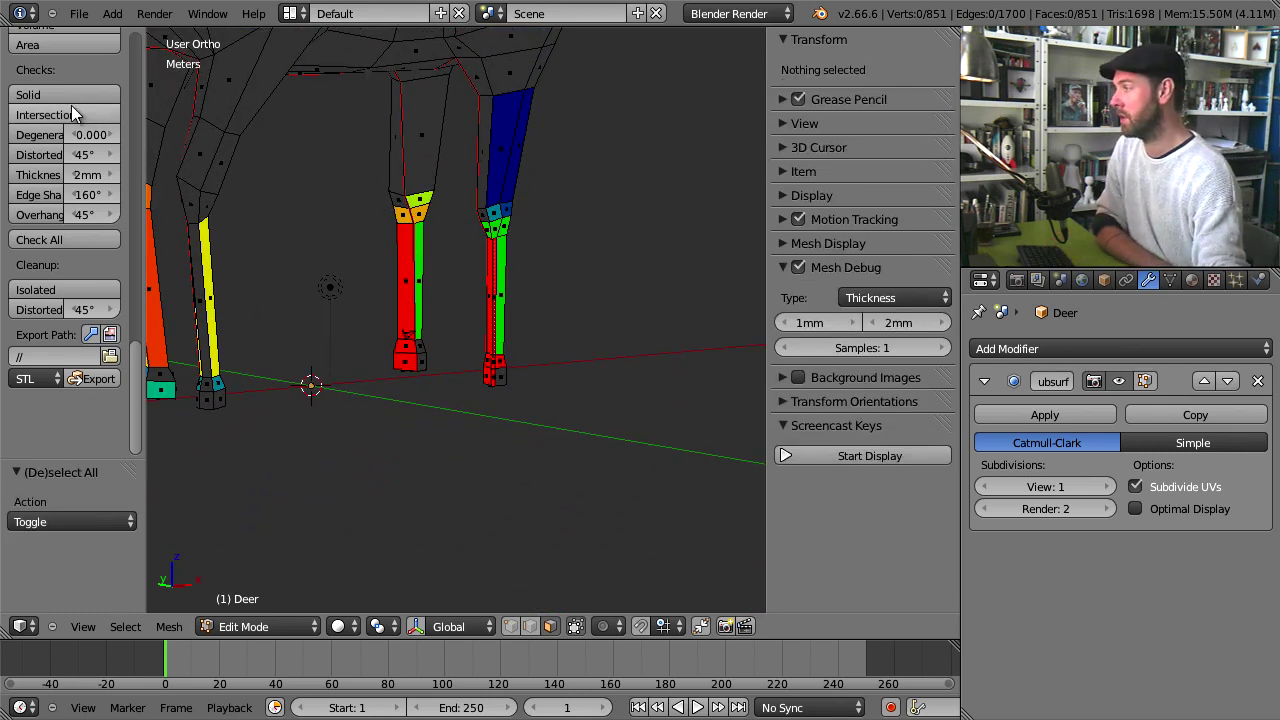
pyautogui.scroll(3, 47, 144)
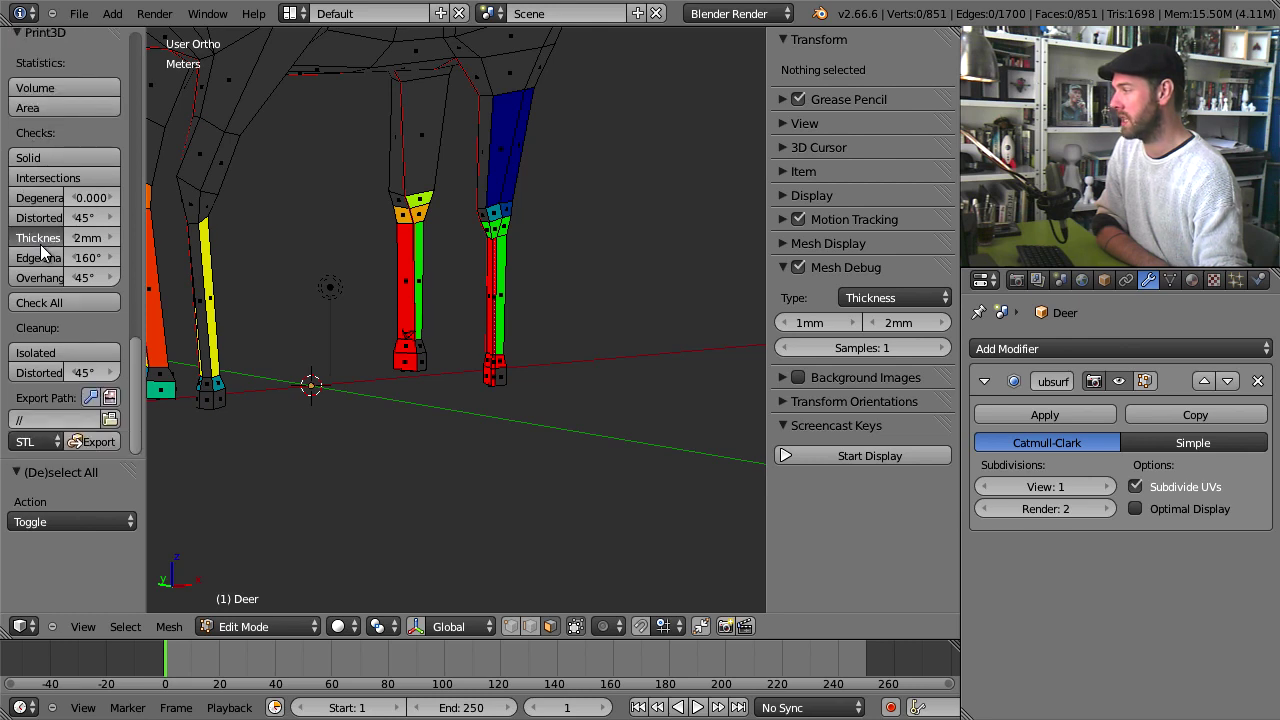
pyautogui.click(42, 240)
pyautogui.scroll(-3, 117, 334)
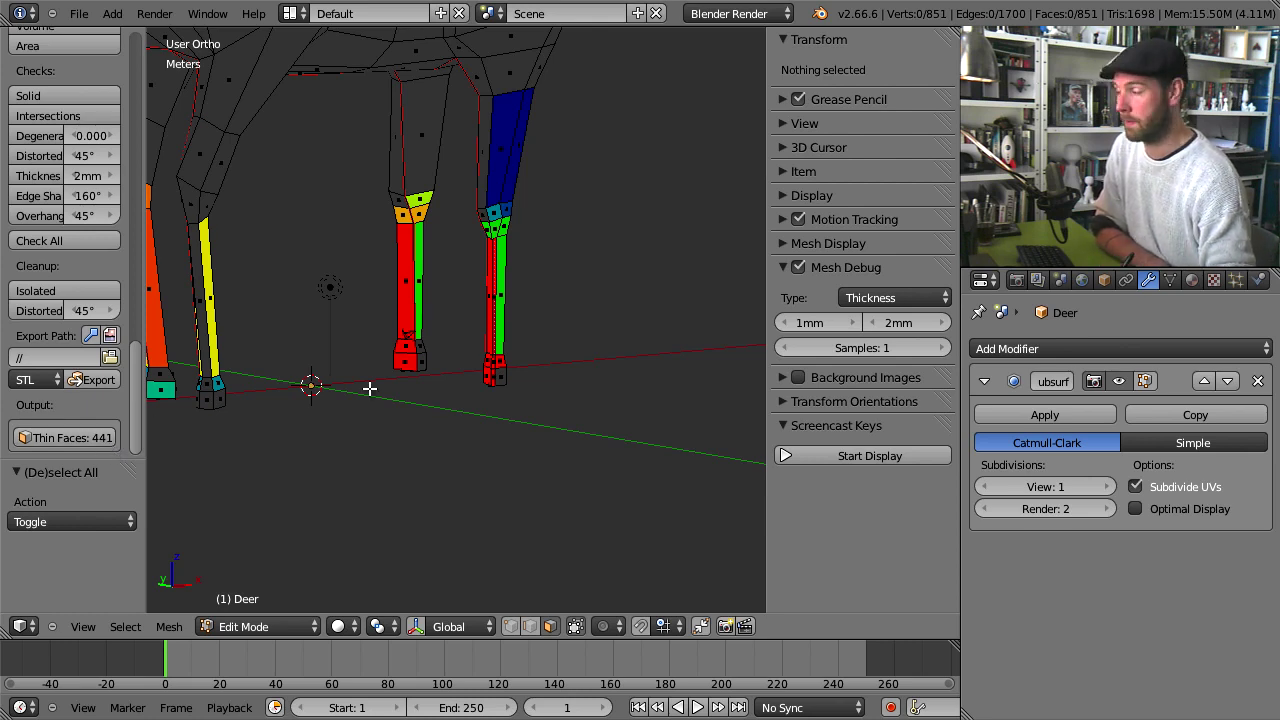
pyautogui.moveTo(453, 321); pyautogui.dragTo(520, 323, button='middle')
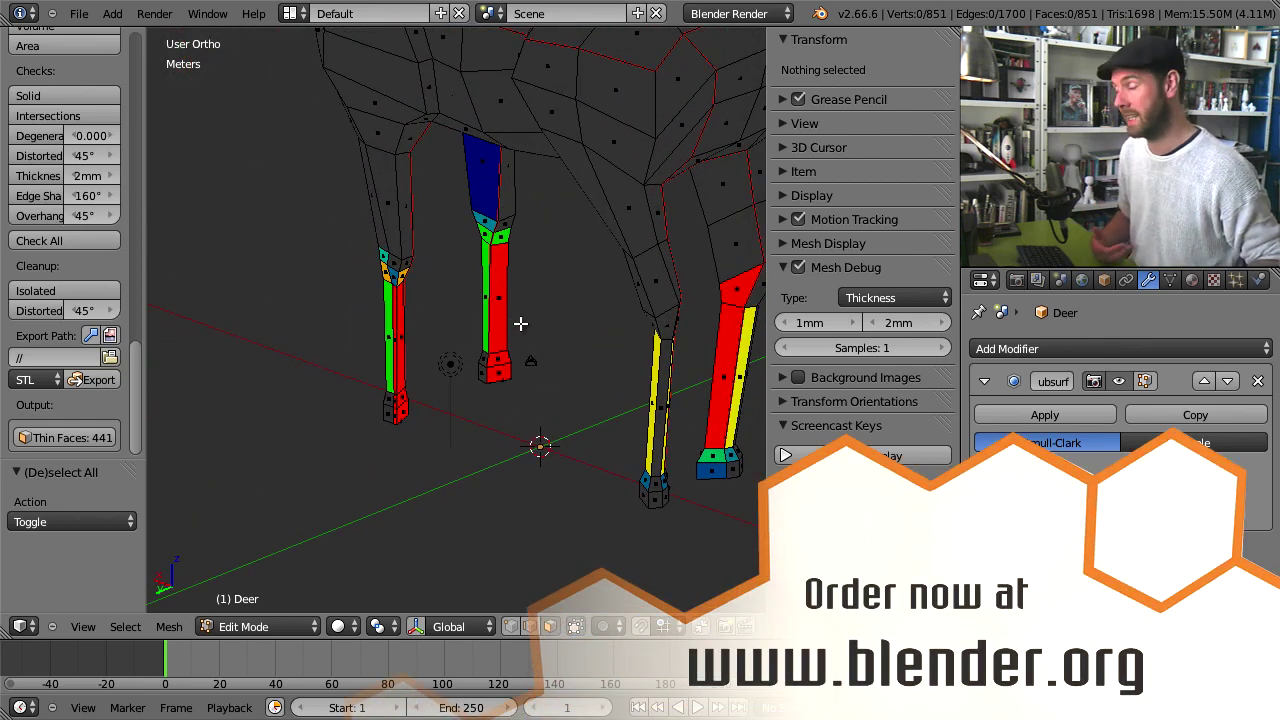